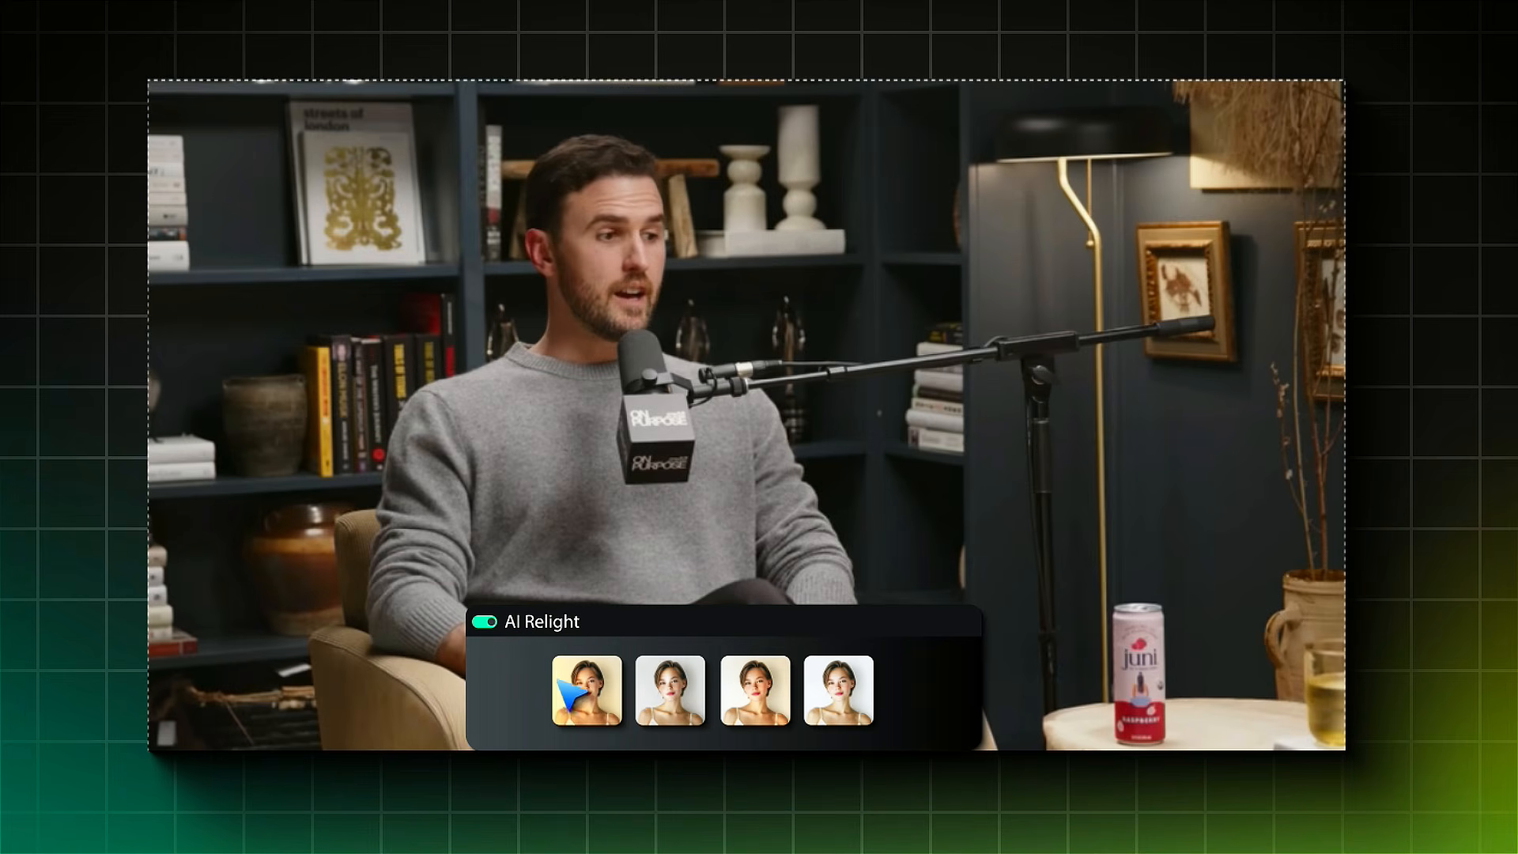
{"action": "left_click", "coordinate": [599, 713]}
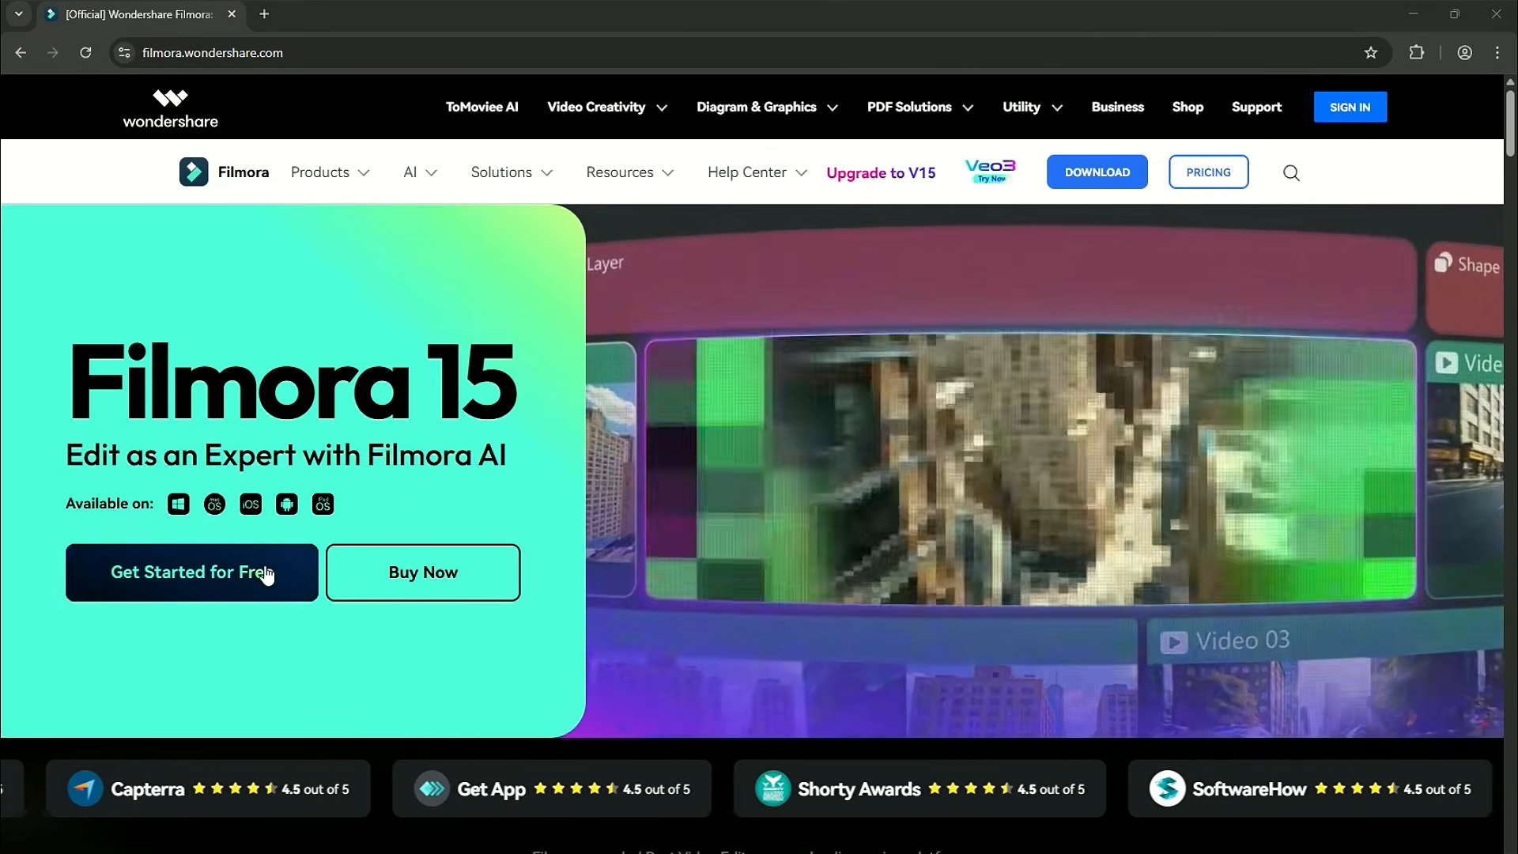
Download the Filmora 15 free installer and save it as Wondershare_Filmora_Installer
{"action": "left_click", "coordinate": [273, 573]}
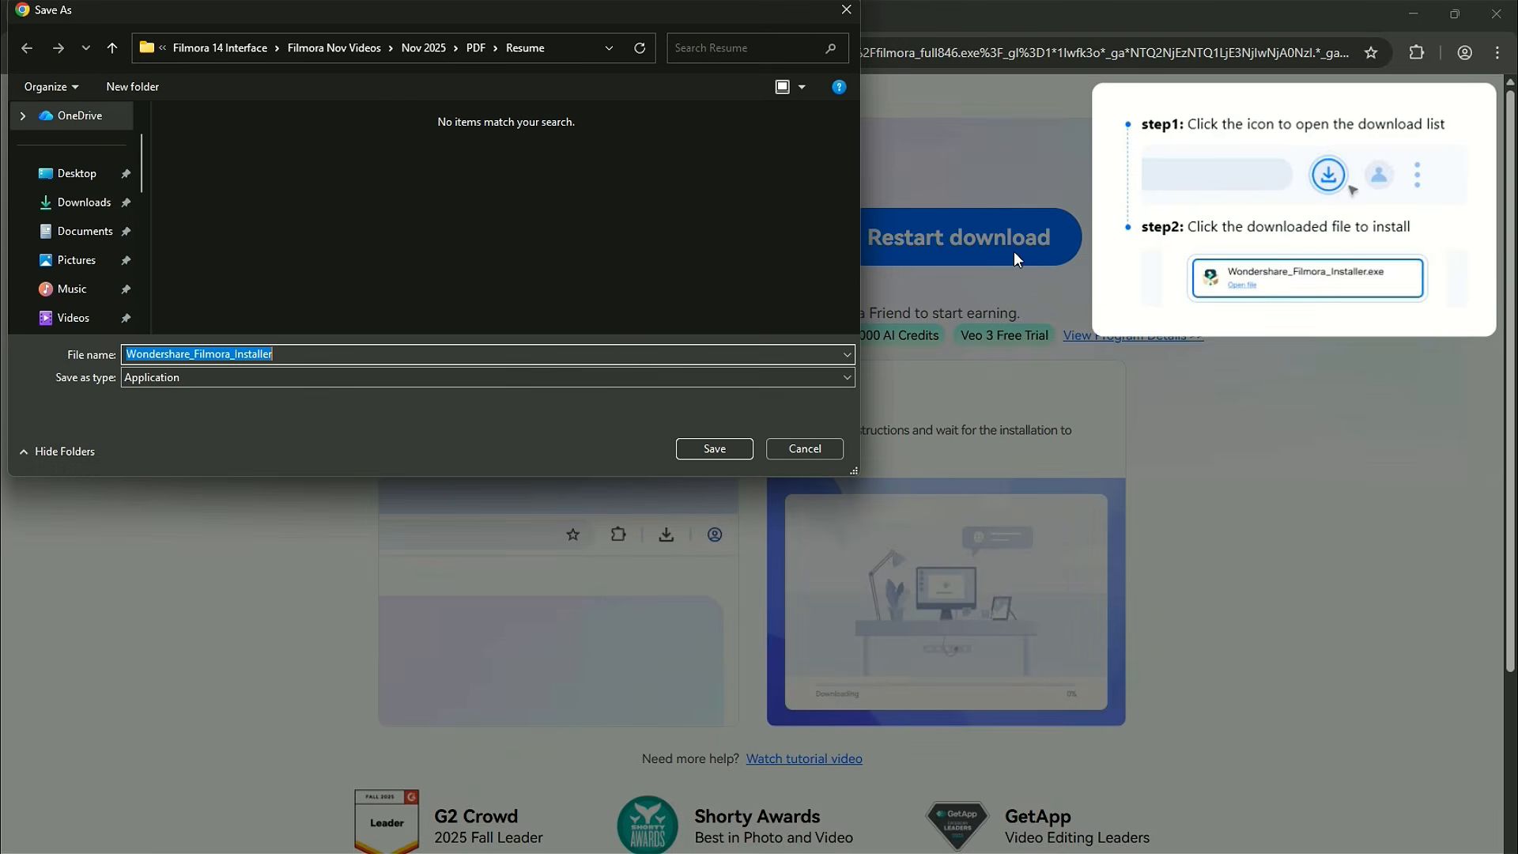
{"action": "left_click", "coordinate": [722, 449]}
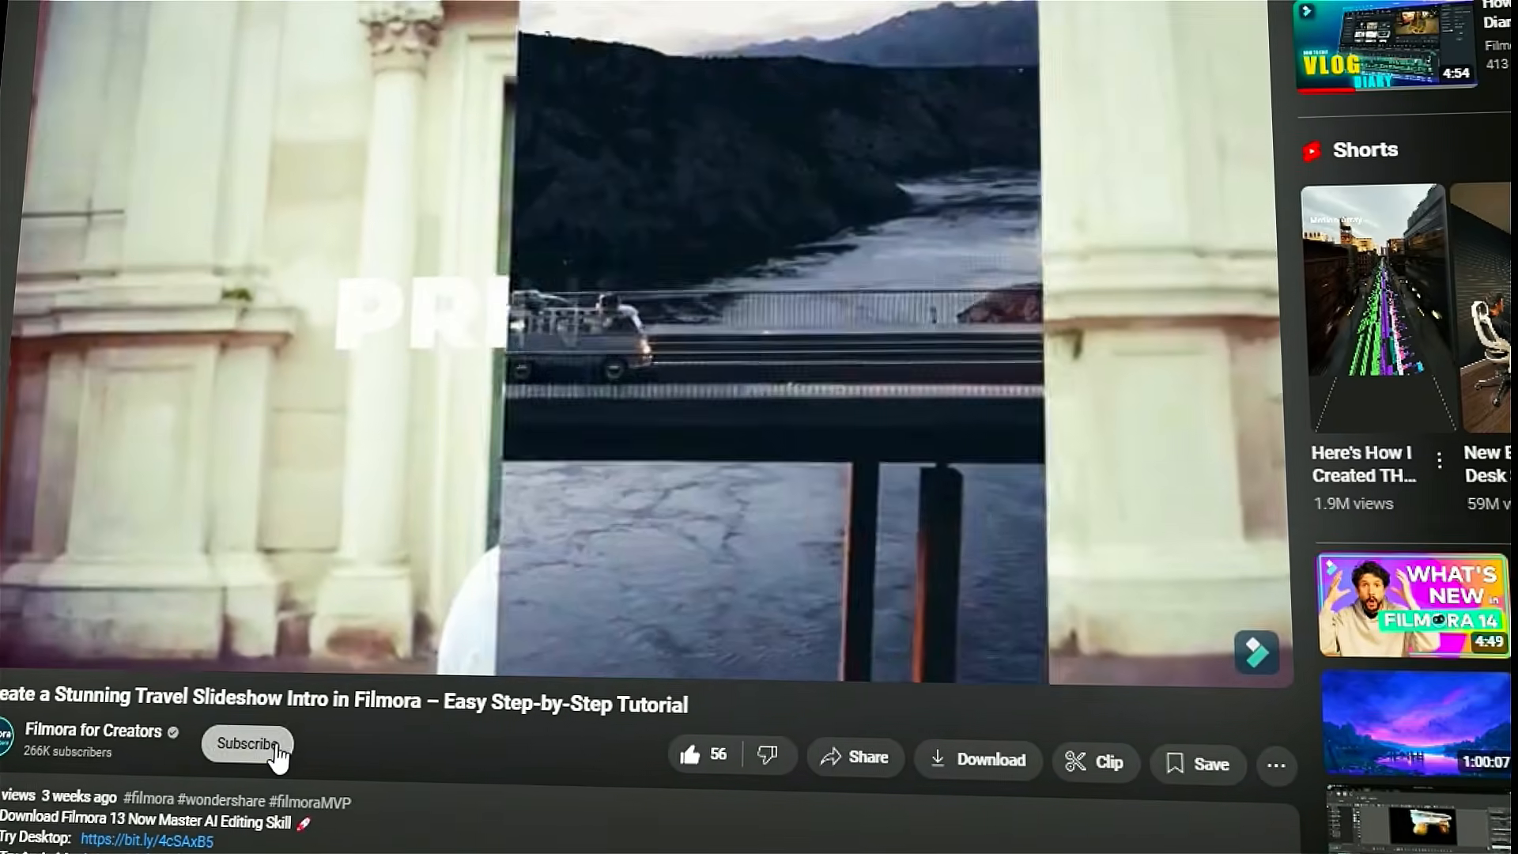
Subscribe to the Filmora for Creators channel on YouTube and choose its notification option
{"action": "left_click", "coordinate": [273, 741]}
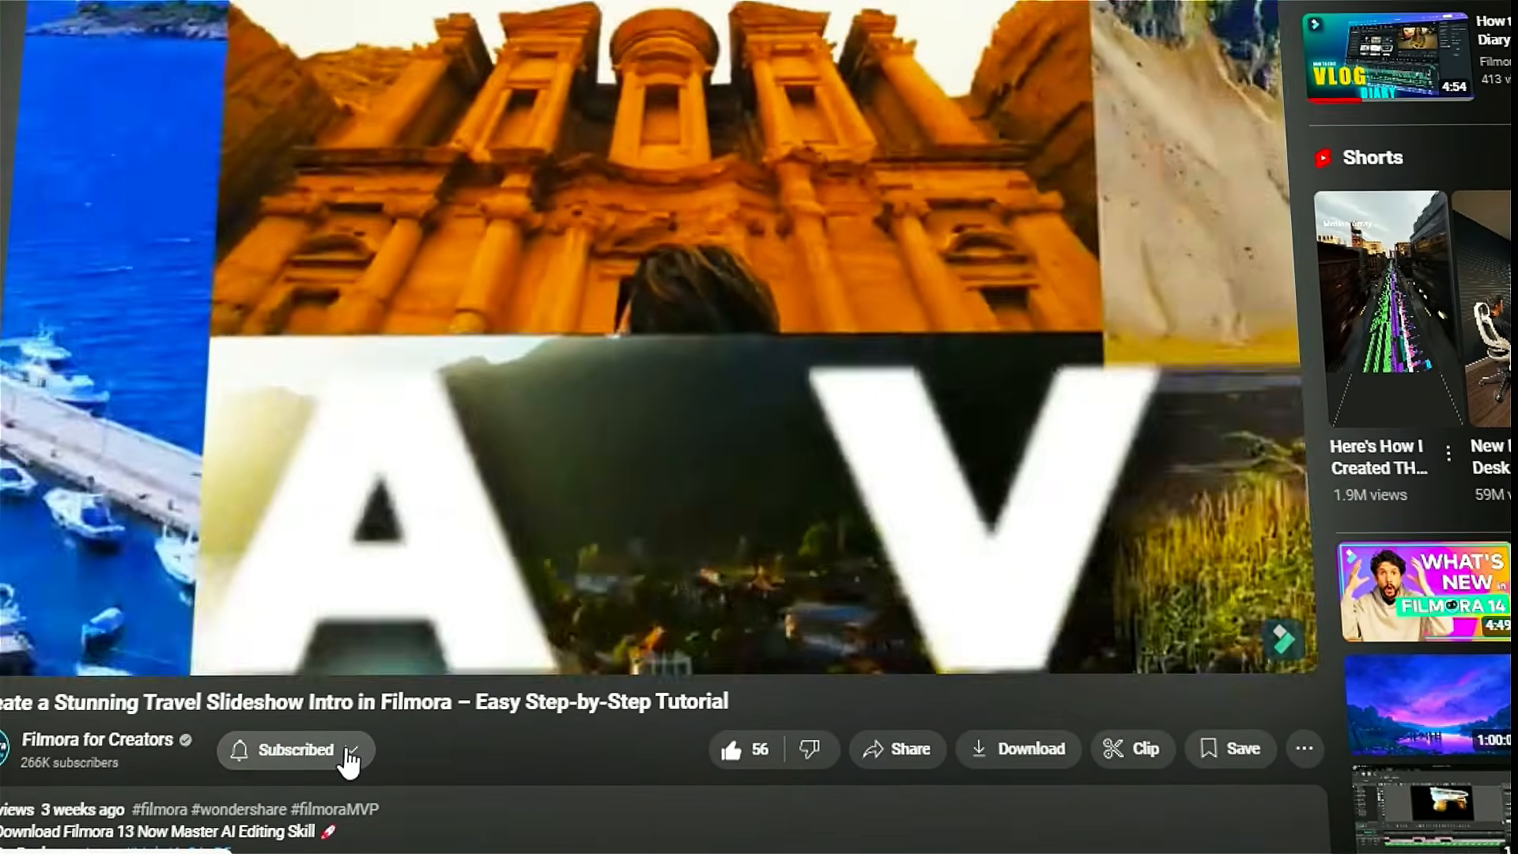
{"action": "left_click", "coordinate": [336, 749]}
{"action": "left_click", "coordinate": [416, 767]}
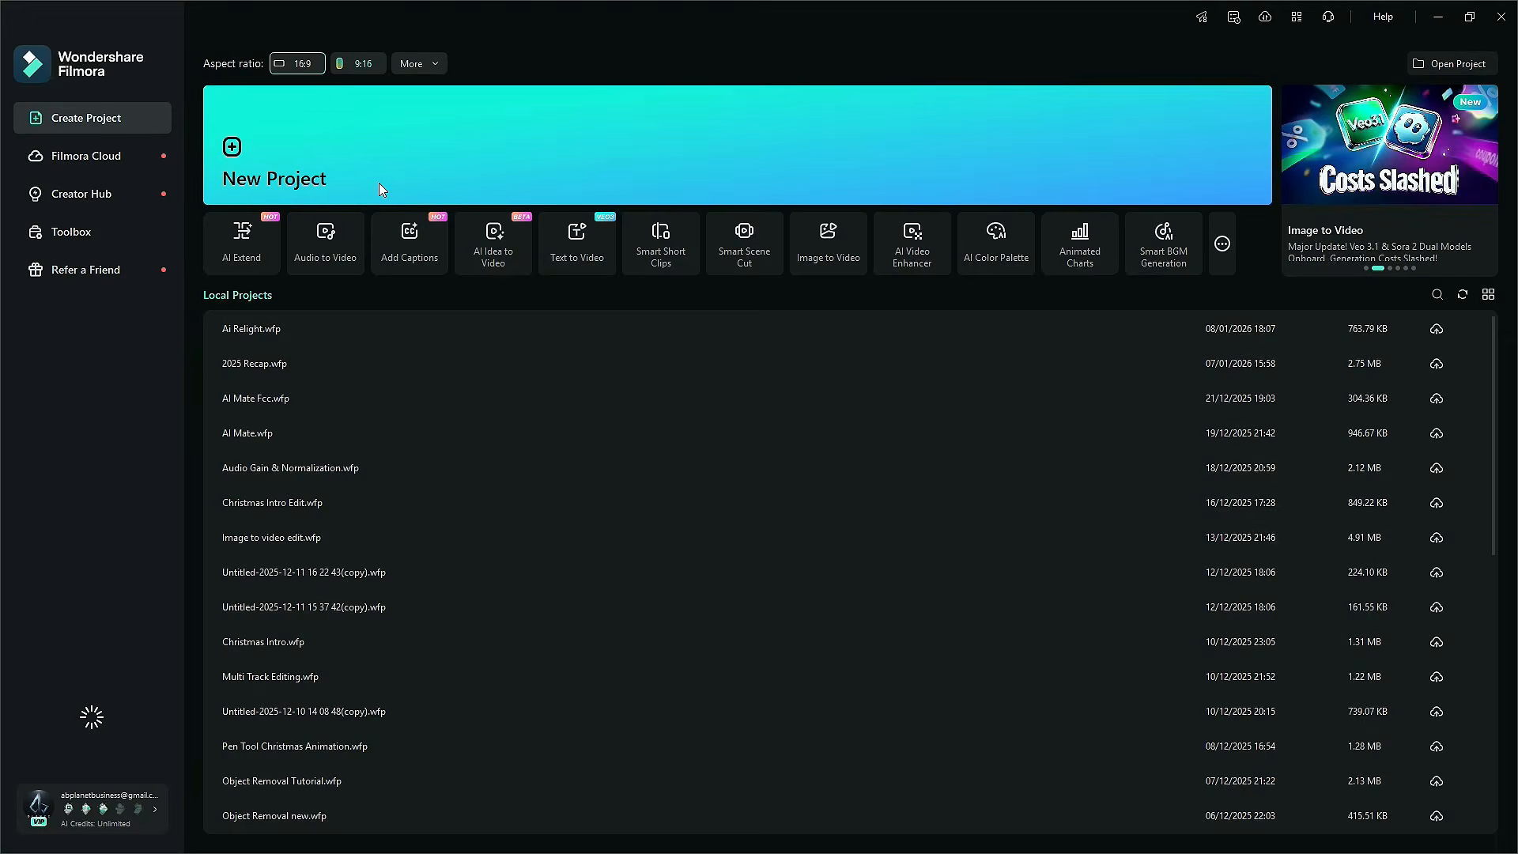
In Filmora, create a new project, import 02.mp4 and place it at the start of the Video 1 track
{"action": "left_click", "coordinate": [378, 183]}
{"action": "left_click", "coordinate": [288, 317]}
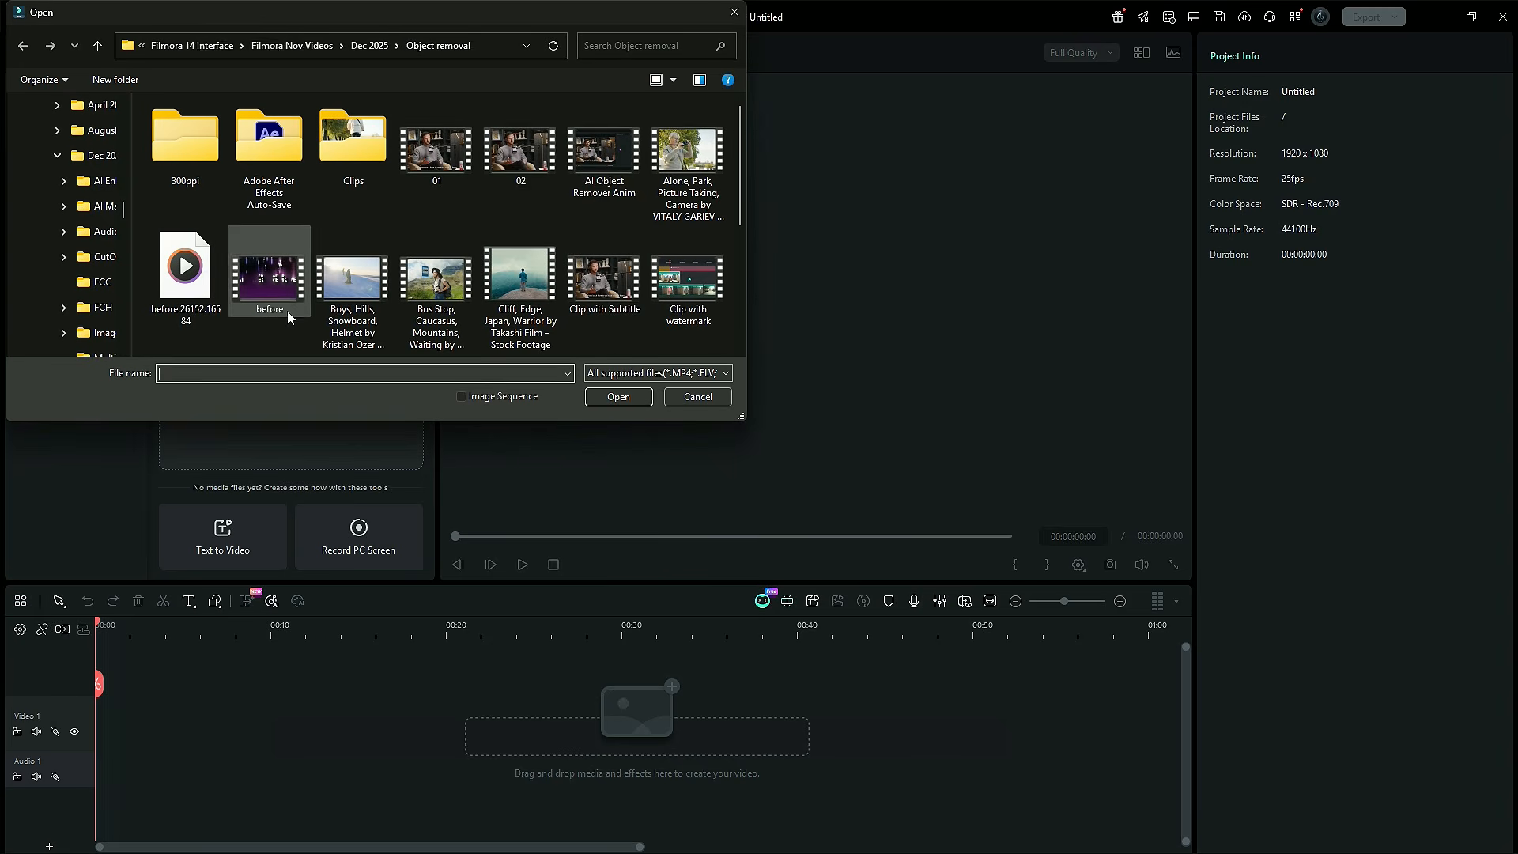
{"action": "left_click", "coordinate": [629, 396]}
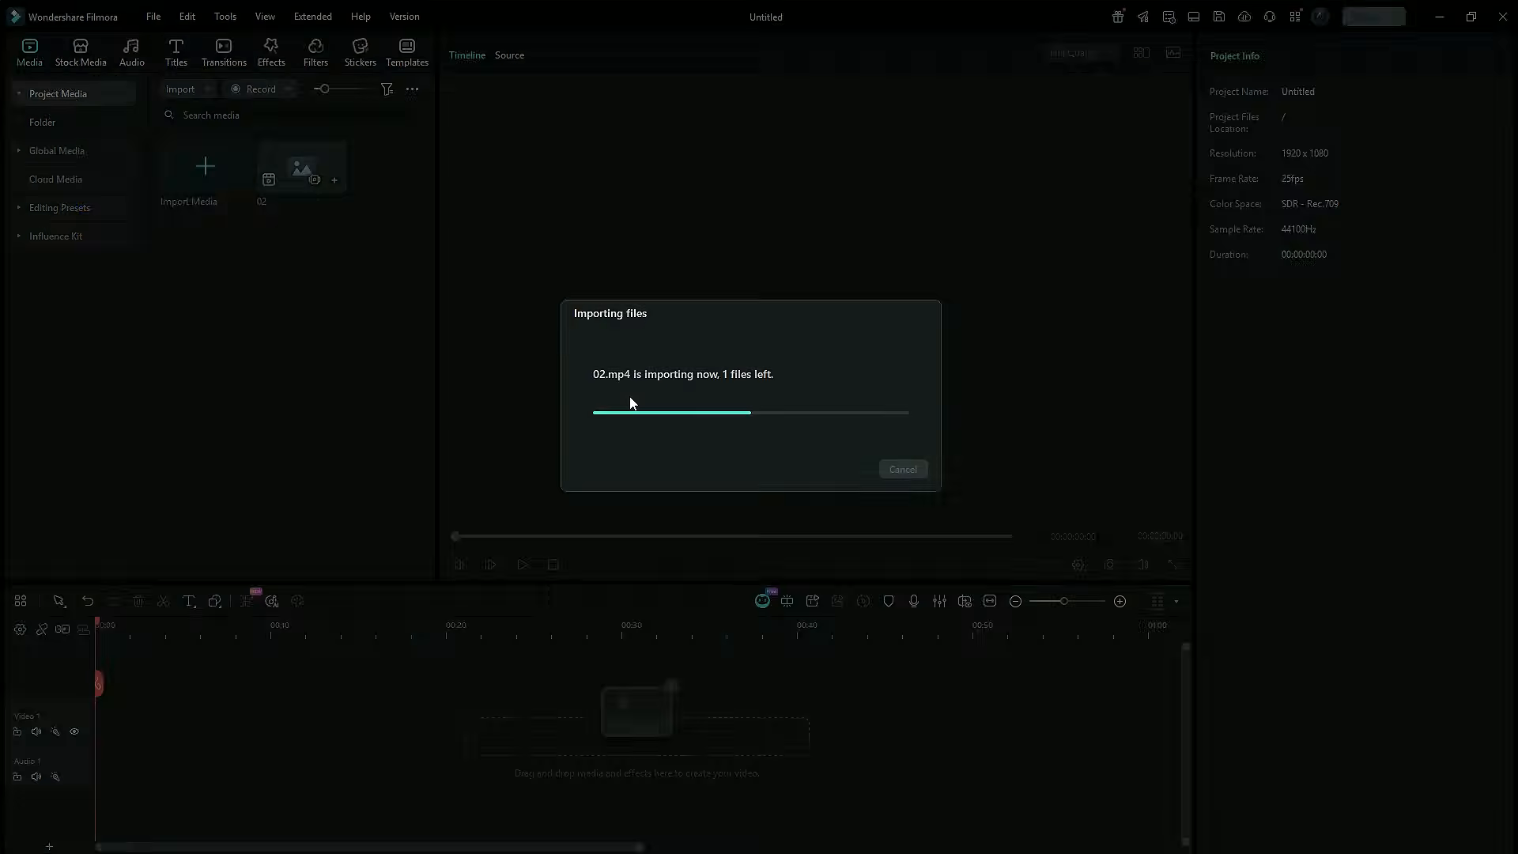
{"action": "left_click_drag", "start_coordinate": [299, 206], "coordinate": [157, 721]}
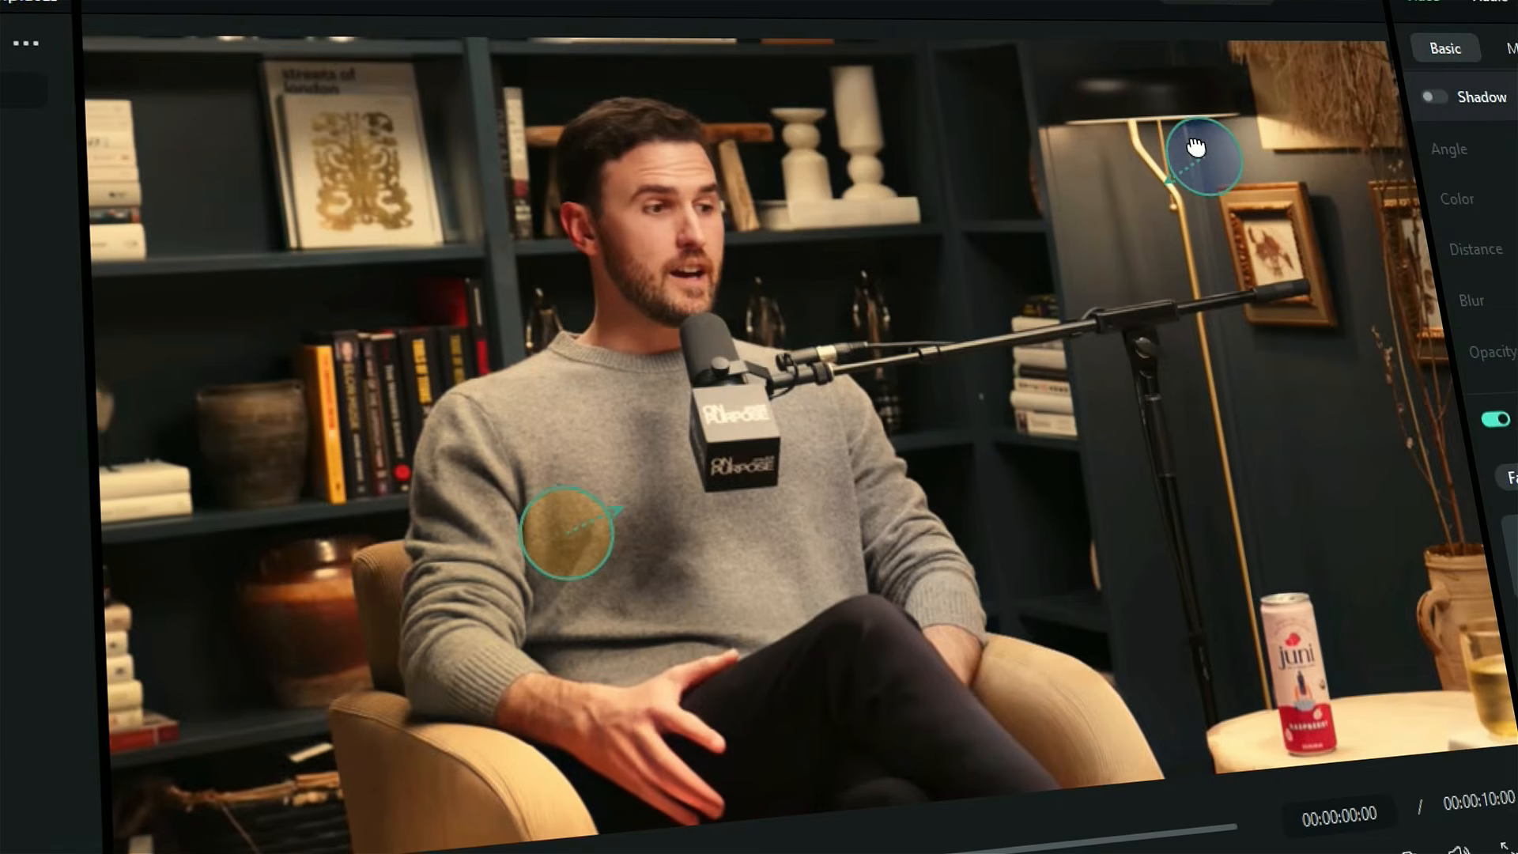
{"action": "left_click_drag", "start_coordinate": [1203, 149], "coordinate": [904, 148]}
{"action": "left_click_drag", "start_coordinate": [799, 138], "coordinate": [381, 353]}
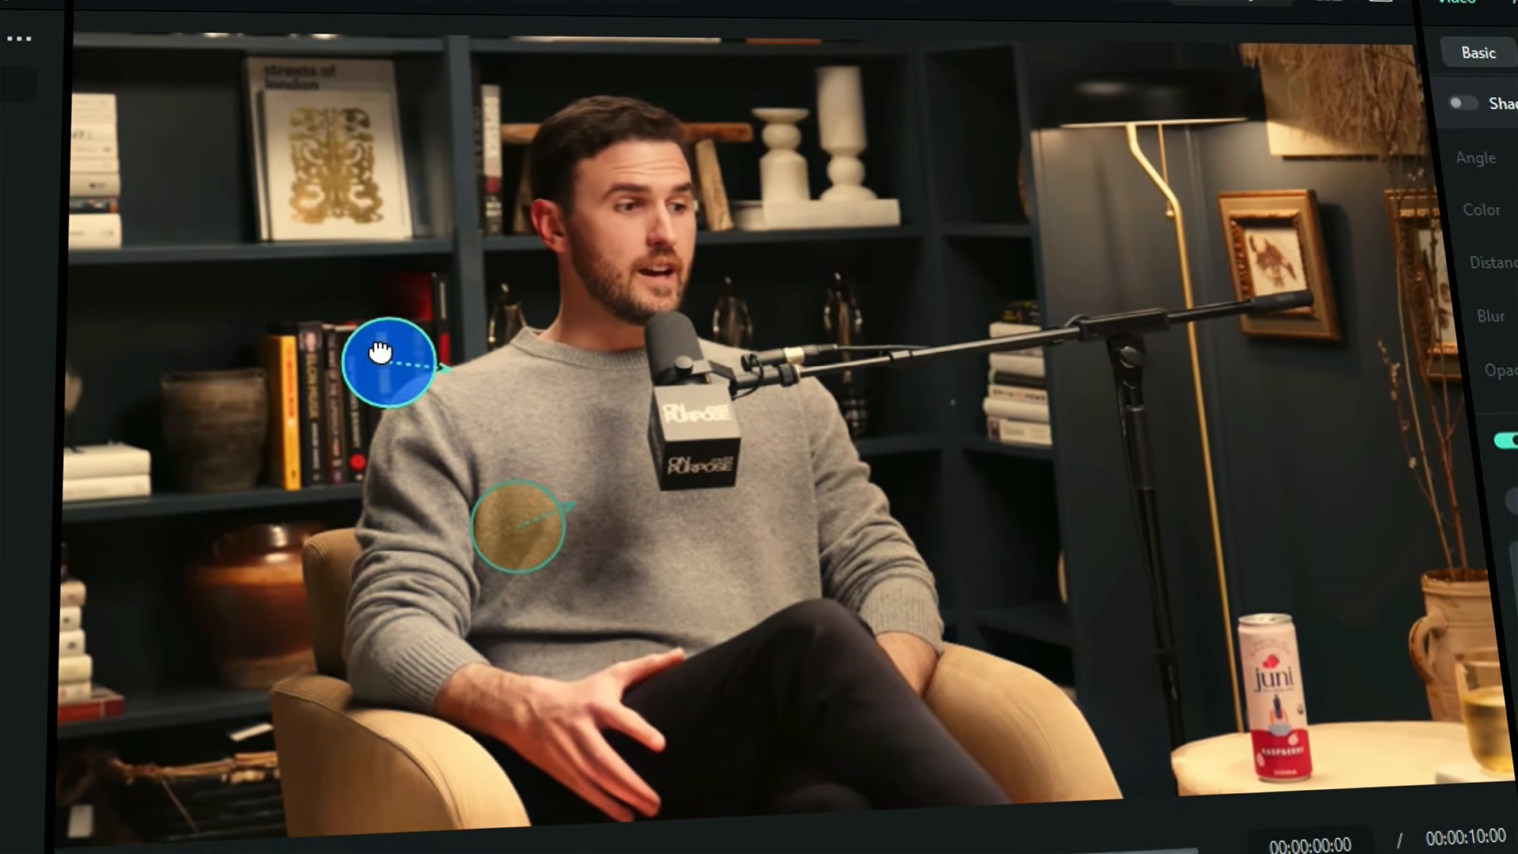
{"action": "left_click_drag", "start_coordinate": [524, 518], "coordinate": [1328, 277]}
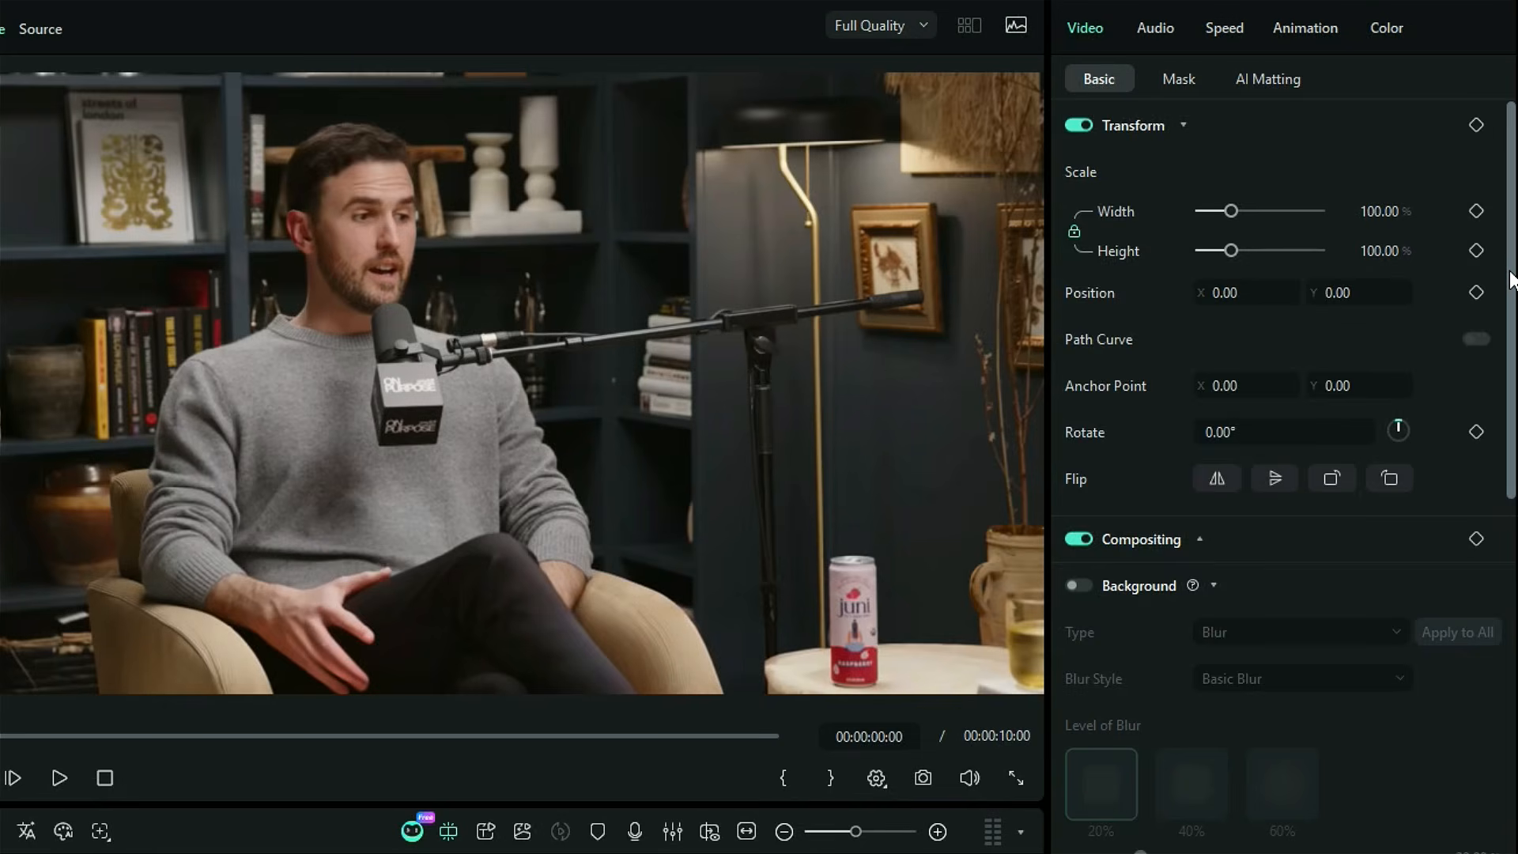
Turn on Relight for the timeline clip and apply the warm Atmo...sure facial lighting preset
{"action": "left_click_drag", "start_coordinate": [1511, 271], "coordinate": [1484, 614]}
{"action": "left_click", "coordinate": [1078, 400]}
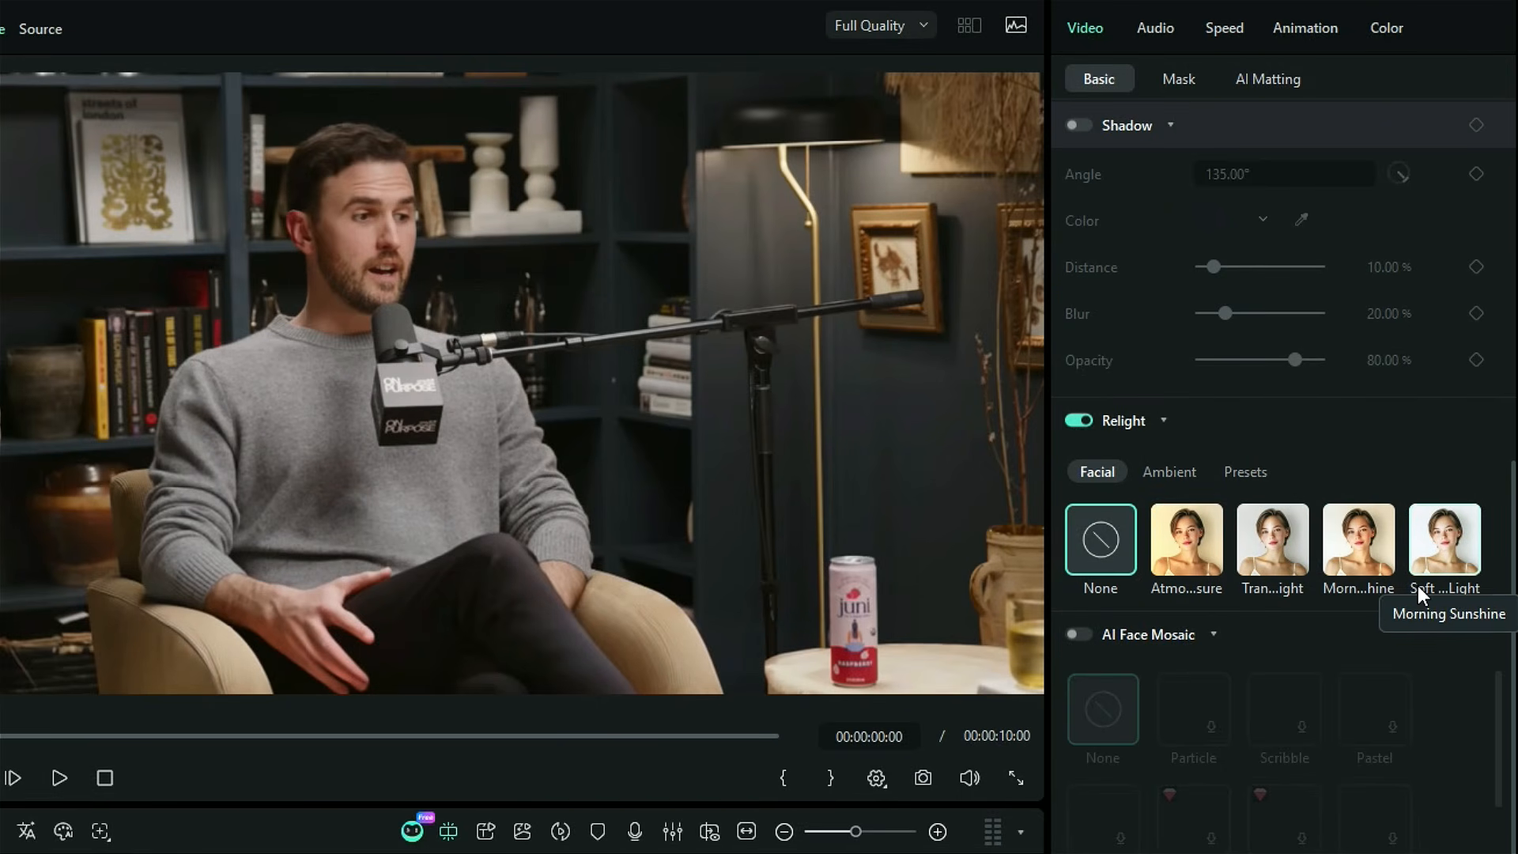
{"action": "left_click", "coordinate": [1196, 473]}
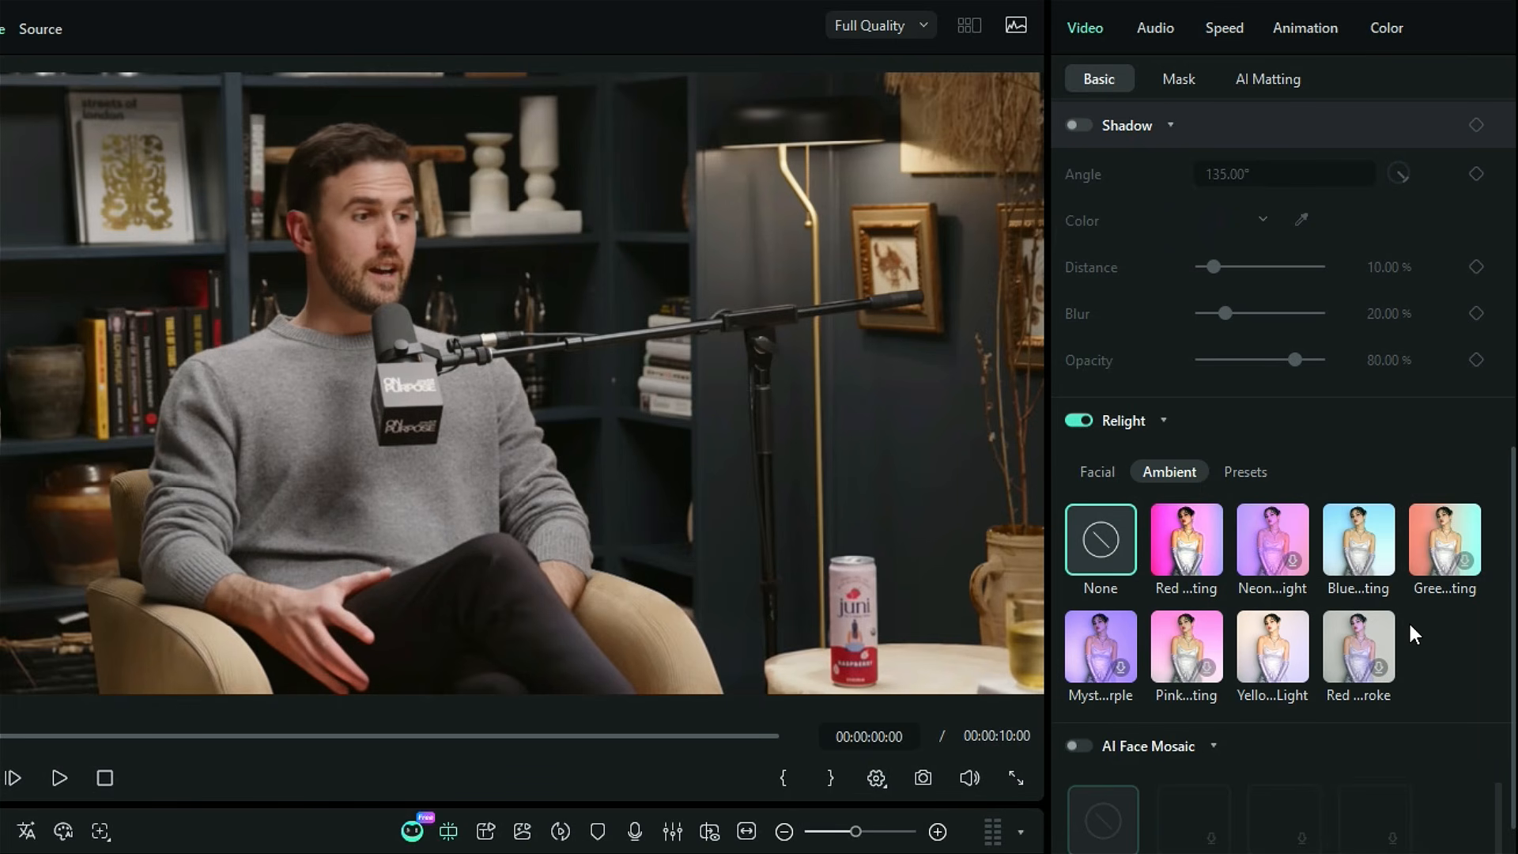
{"action": "left_click", "coordinate": [1259, 478]}
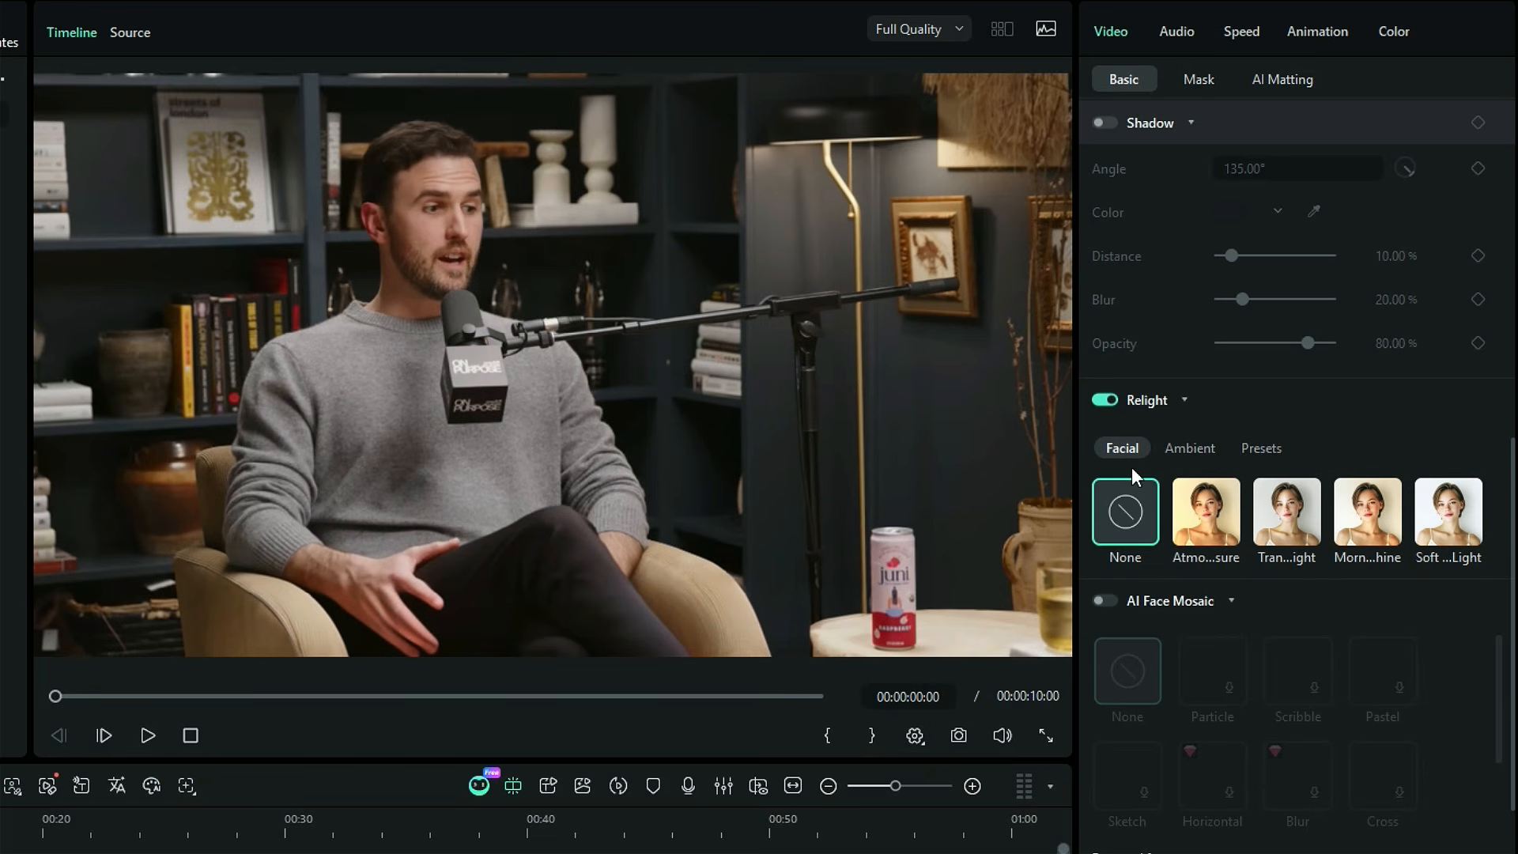
{"action": "left_click", "coordinate": [1213, 527]}
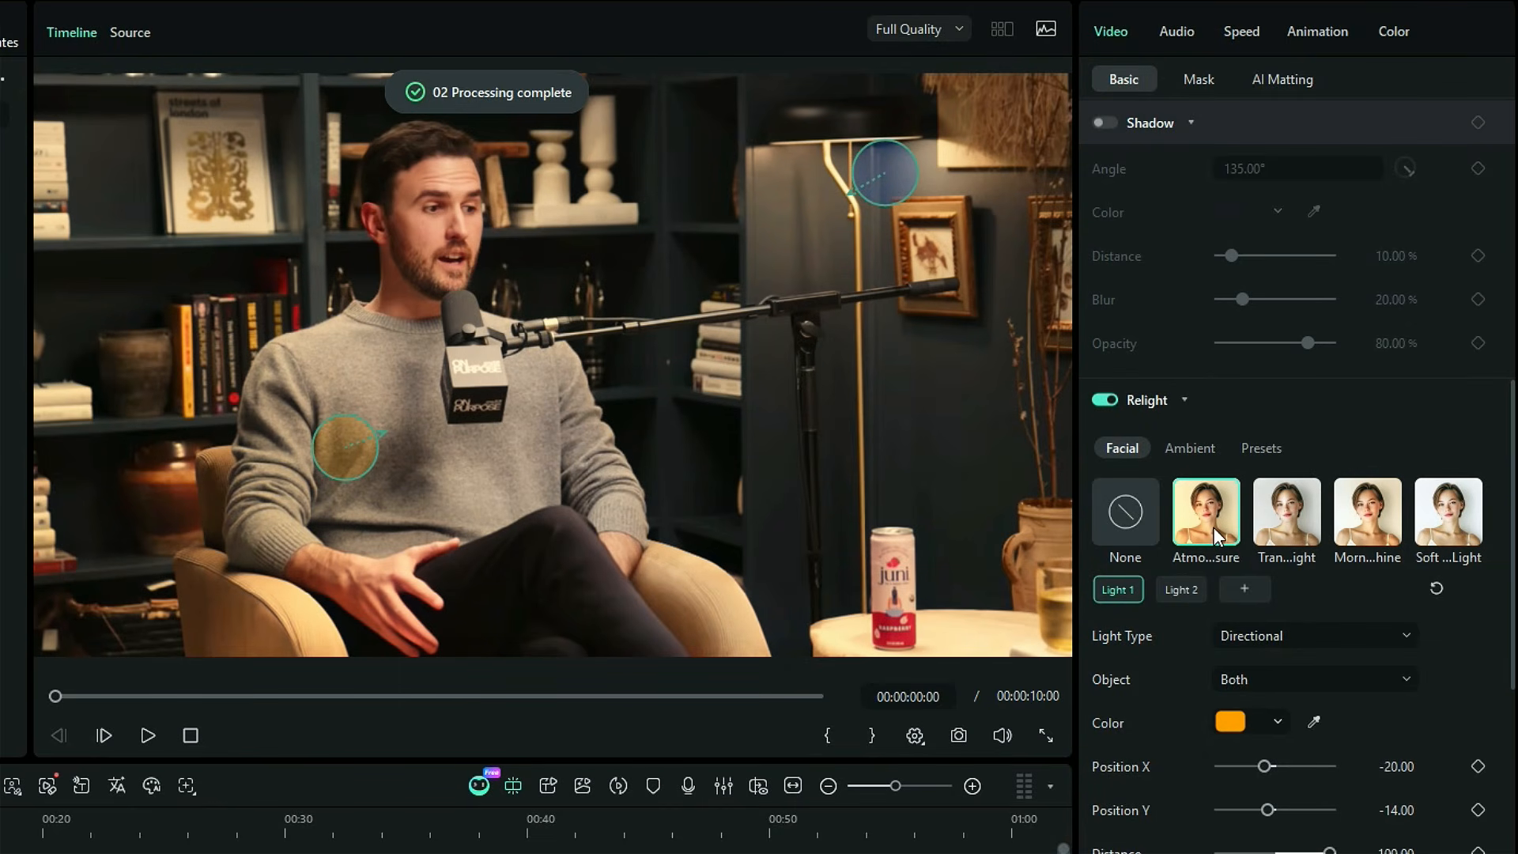
Move the orange light onto the framed picture, about X 41, Y 18, and the blue light beside the man's arm, about X -25, Y -9
{"action": "left_click", "coordinate": [879, 165]}
{"action": "left_click_drag", "start_coordinate": [879, 164], "coordinate": [250, 317]}
{"action": "left_click_drag", "start_coordinate": [358, 428], "coordinate": [978, 255]}
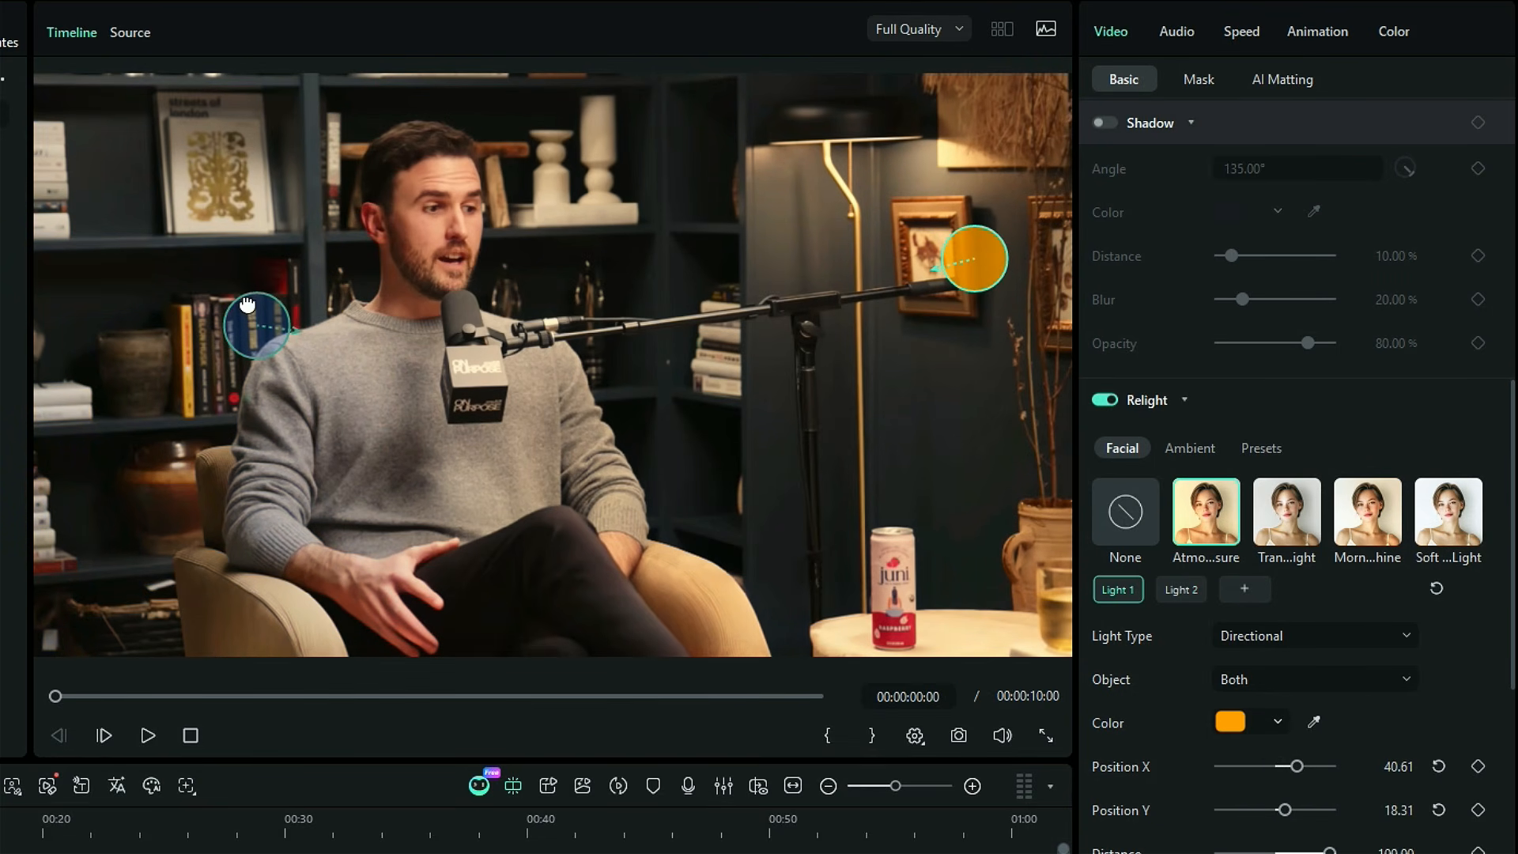
{"action": "left_click_drag", "start_coordinate": [247, 304], "coordinate": [254, 332]}
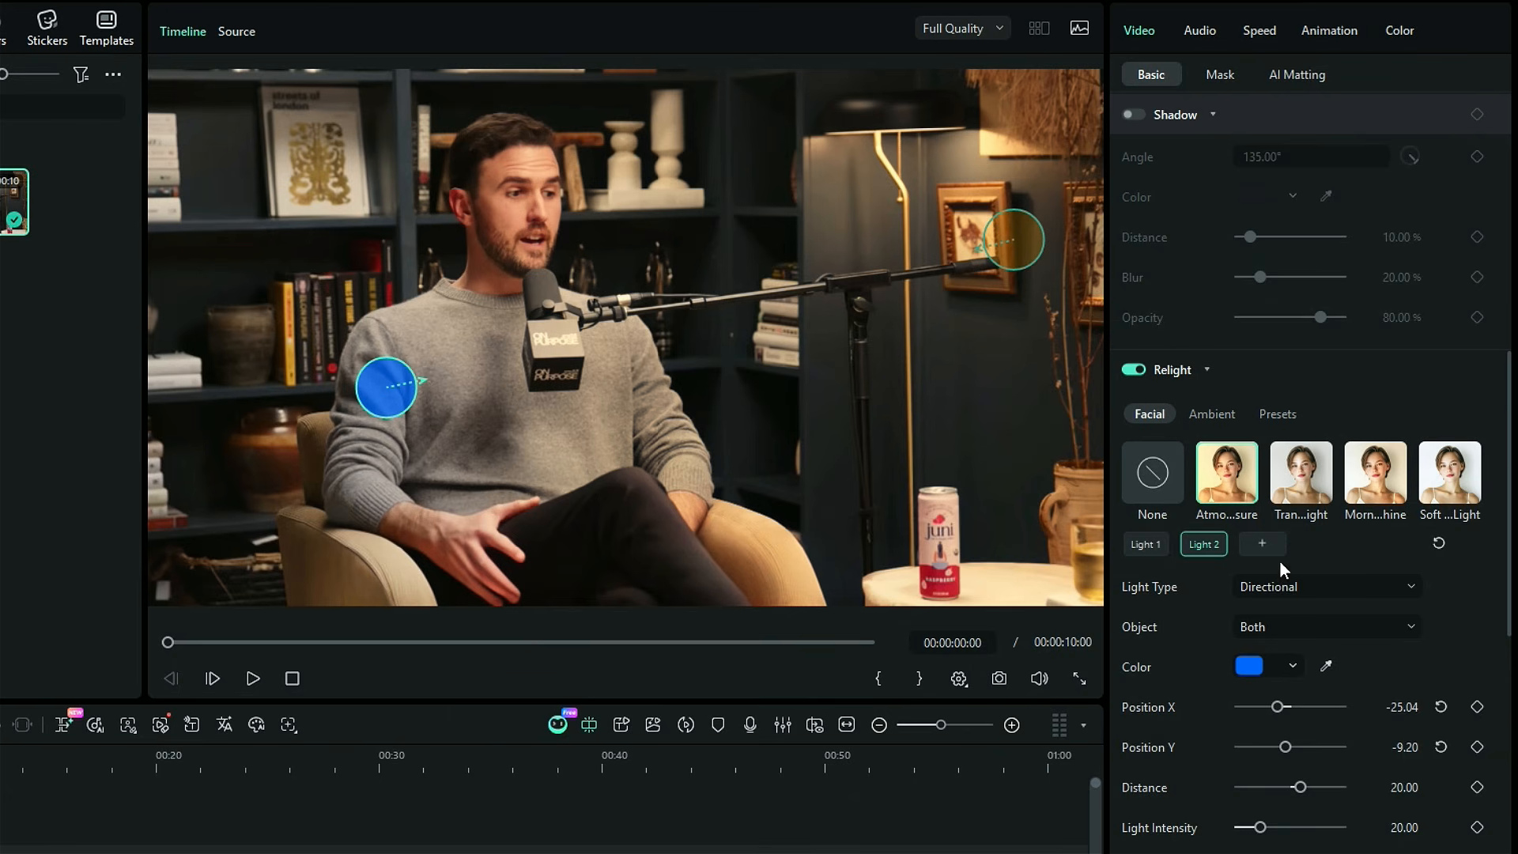
Set Light 2 to the Directional type, limit its object to People and change its color to pale blue
{"action": "scroll", "coordinate": [1498, 656], "scroll_direction": "down", "scroll_amount": 2}
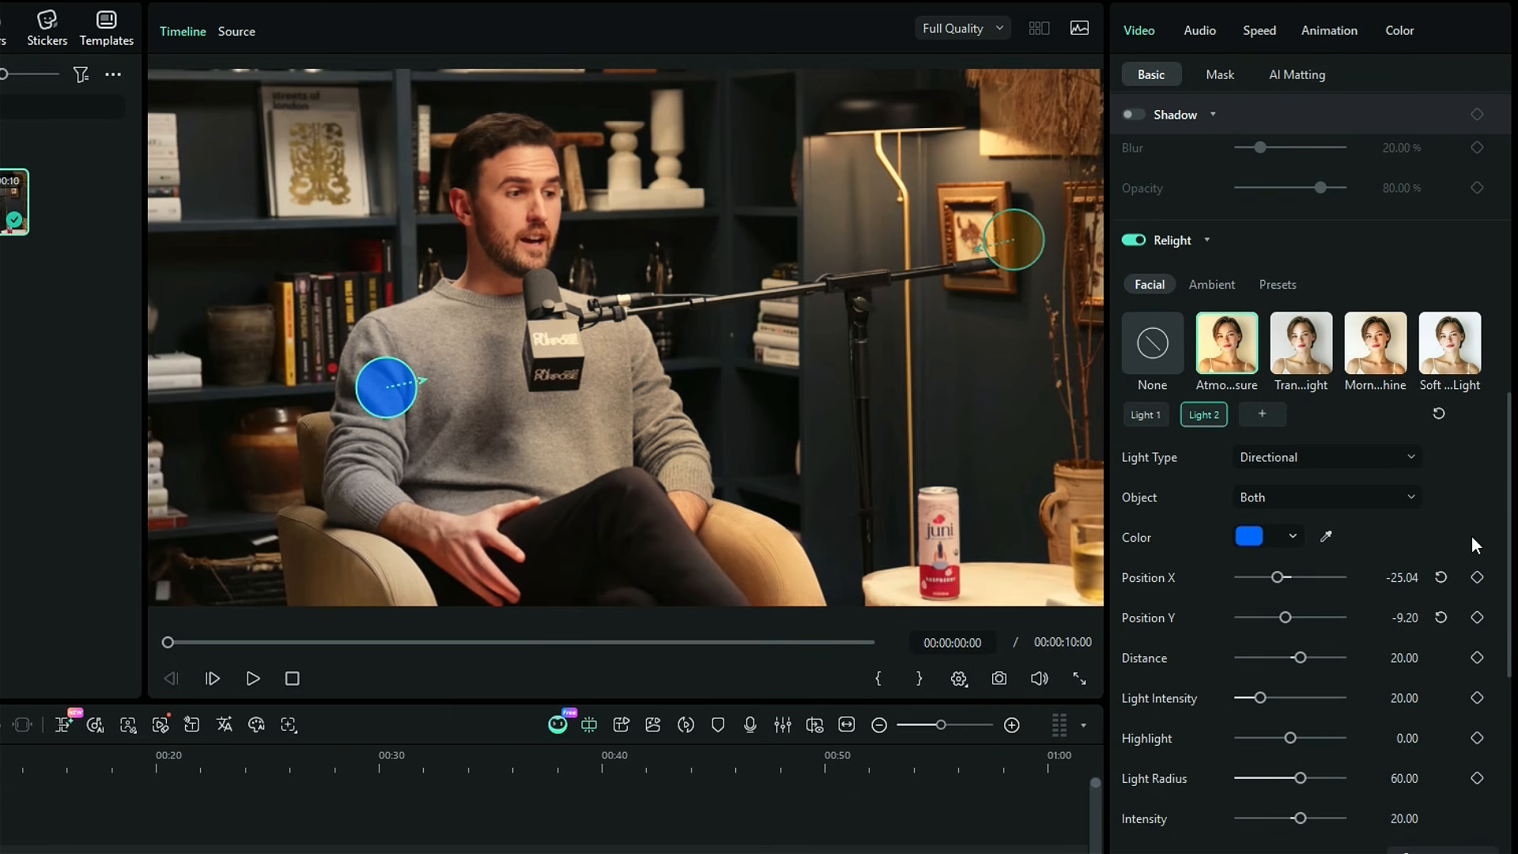
{"action": "left_click", "coordinate": [1407, 468]}
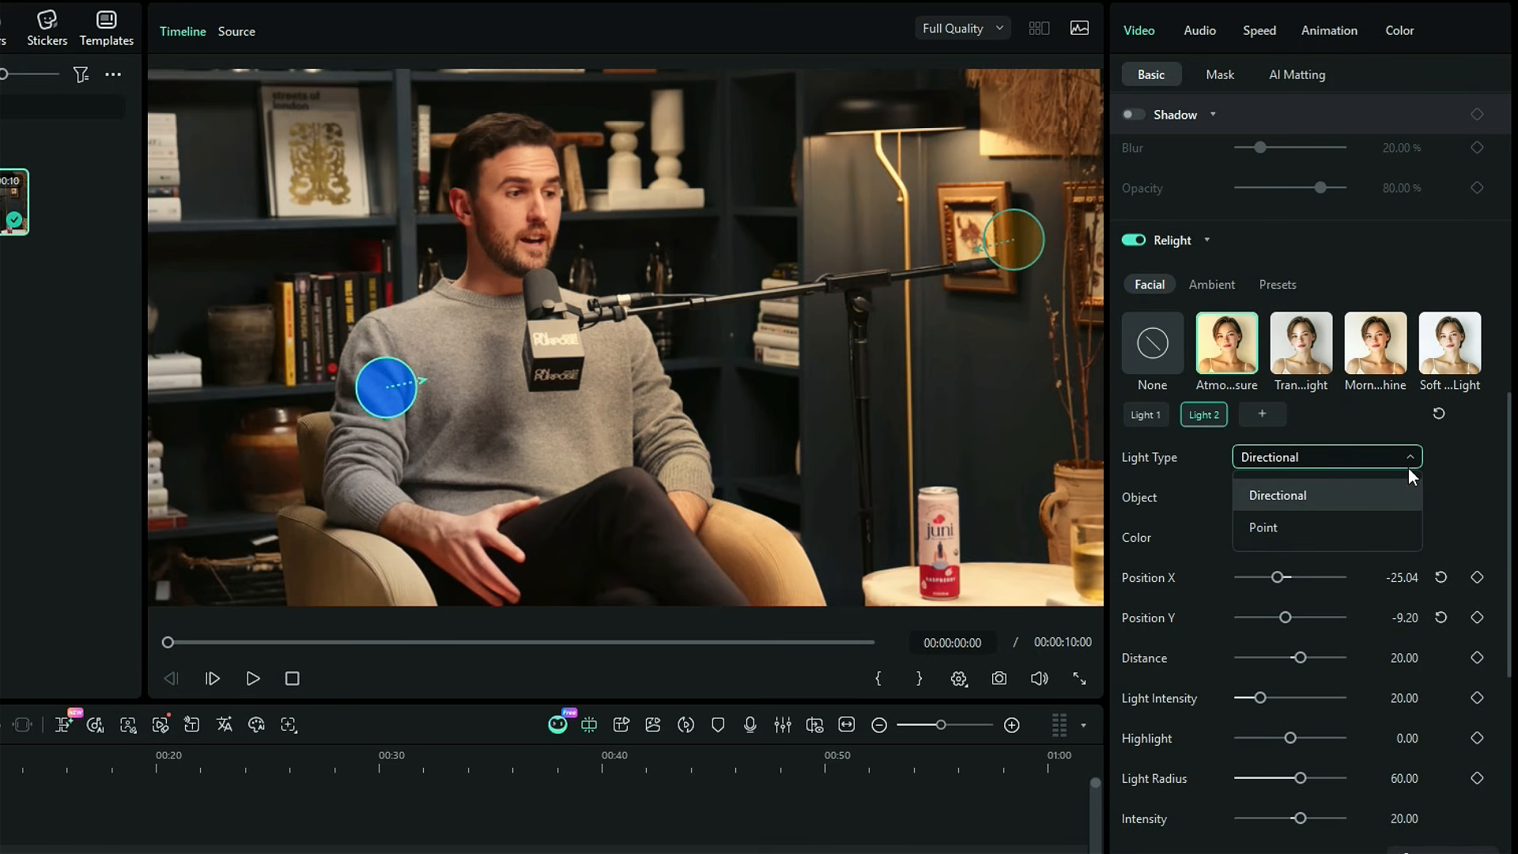
{"action": "left_click", "coordinate": [1390, 480]}
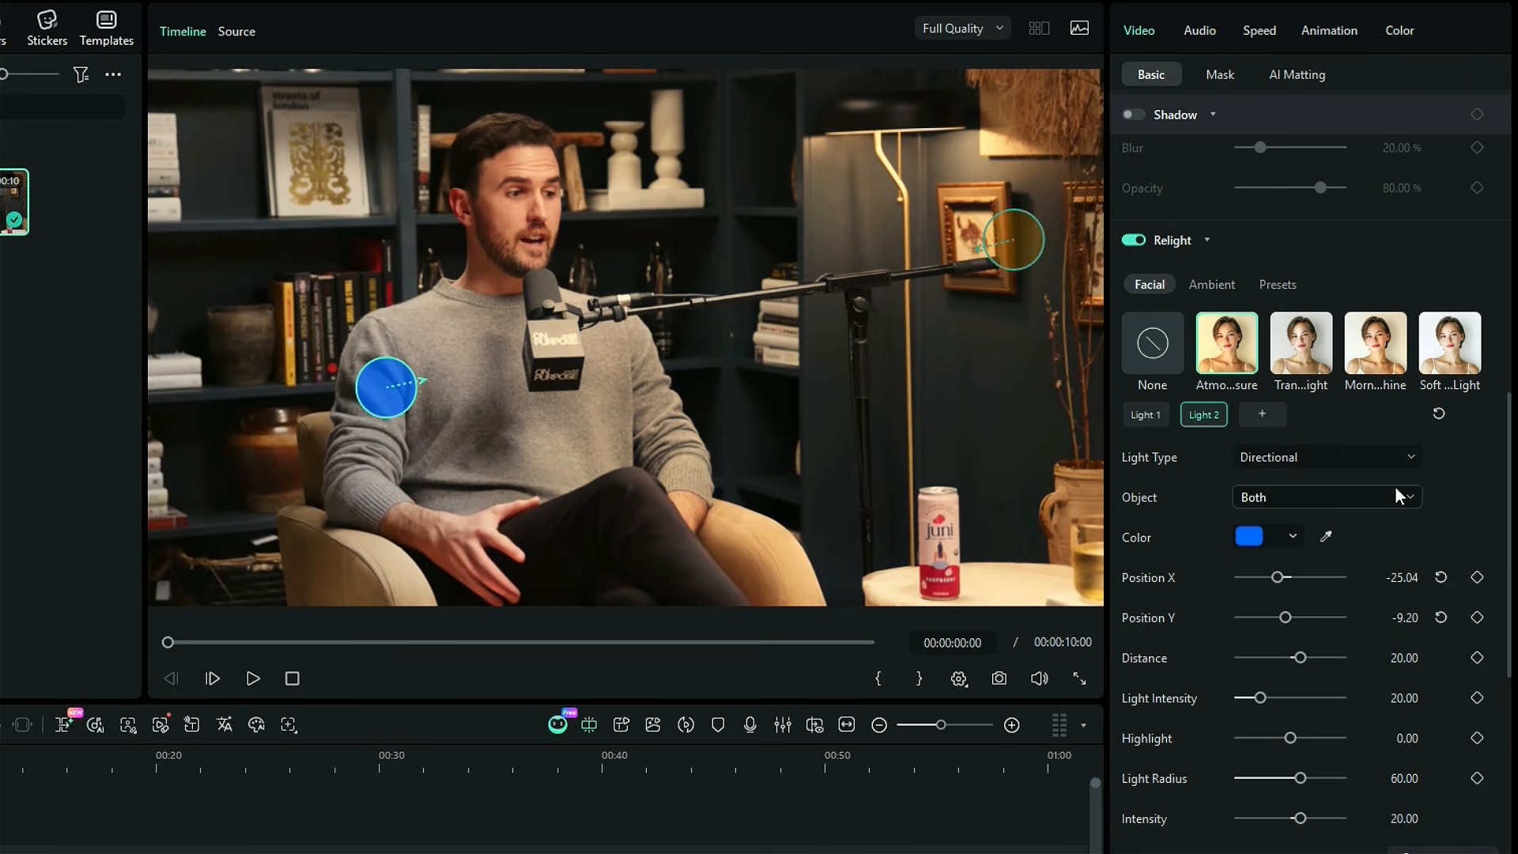
{"action": "left_click", "coordinate": [1402, 496]}
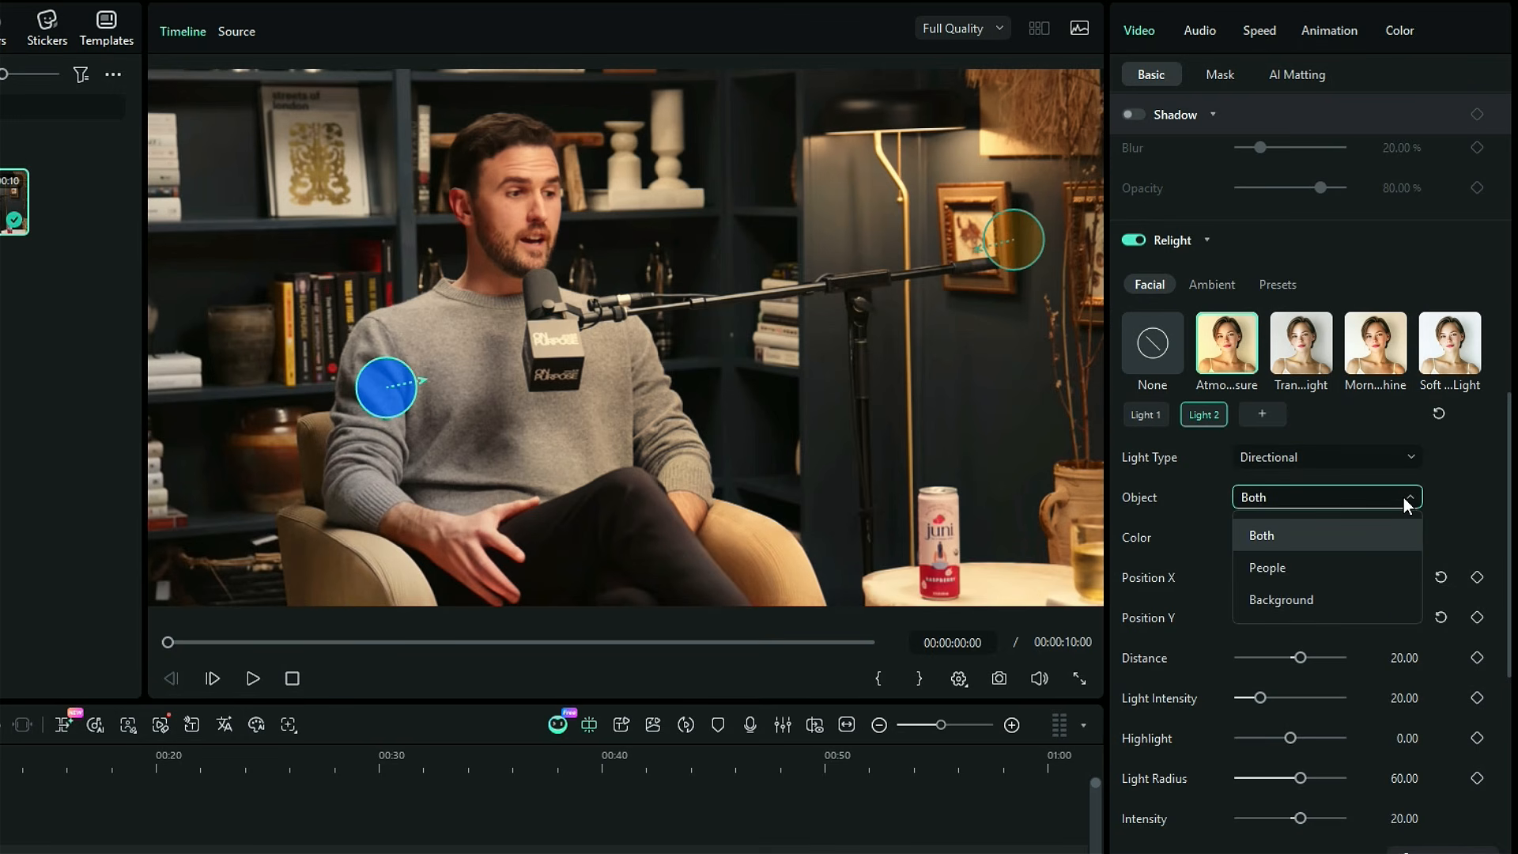
{"action": "left_click", "coordinate": [1378, 570]}
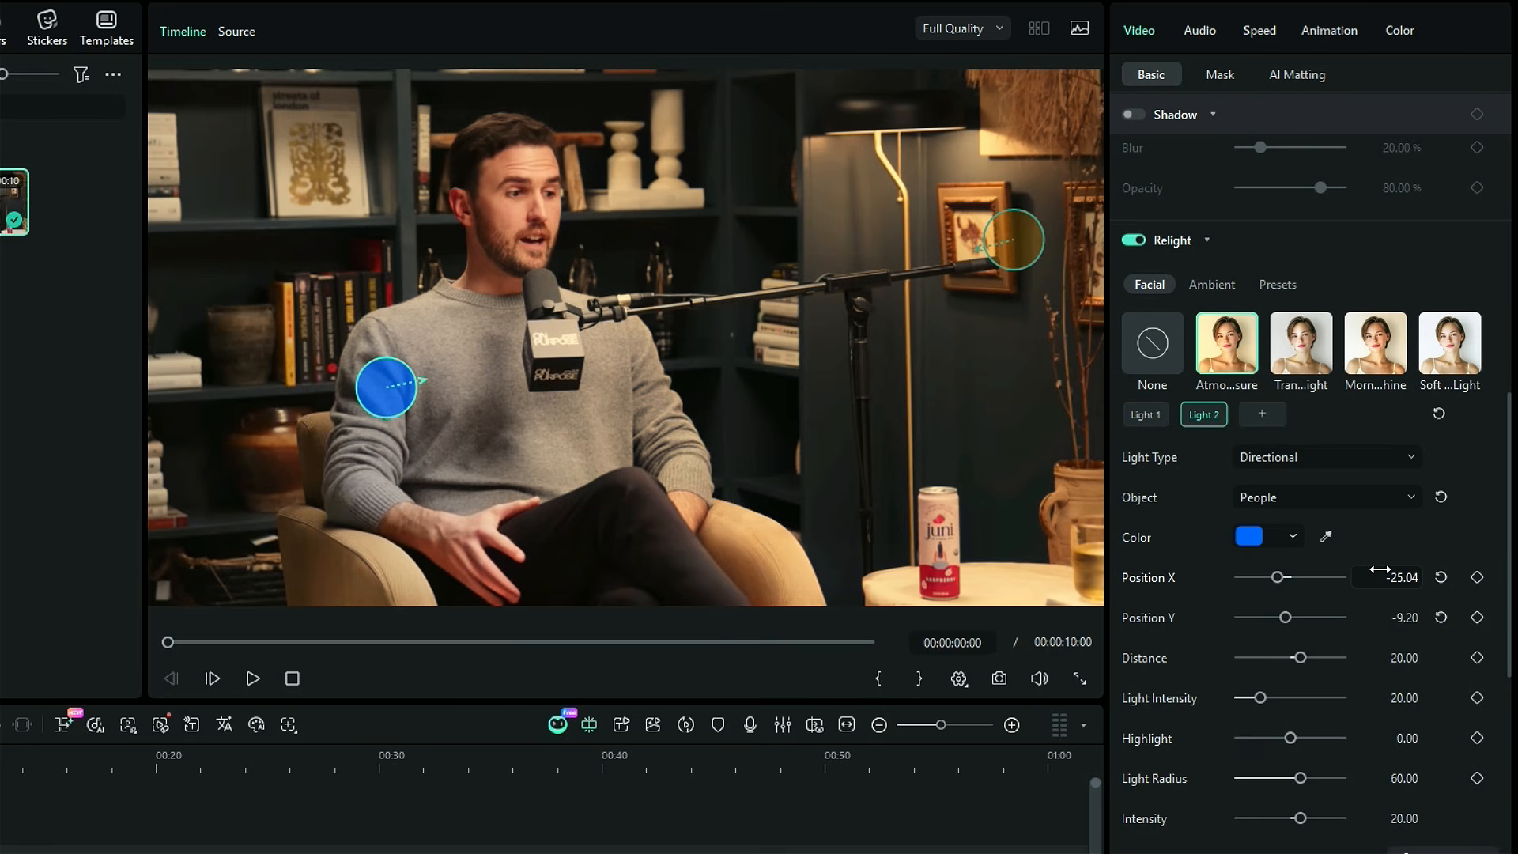
{"action": "left_click", "coordinate": [1248, 539]}
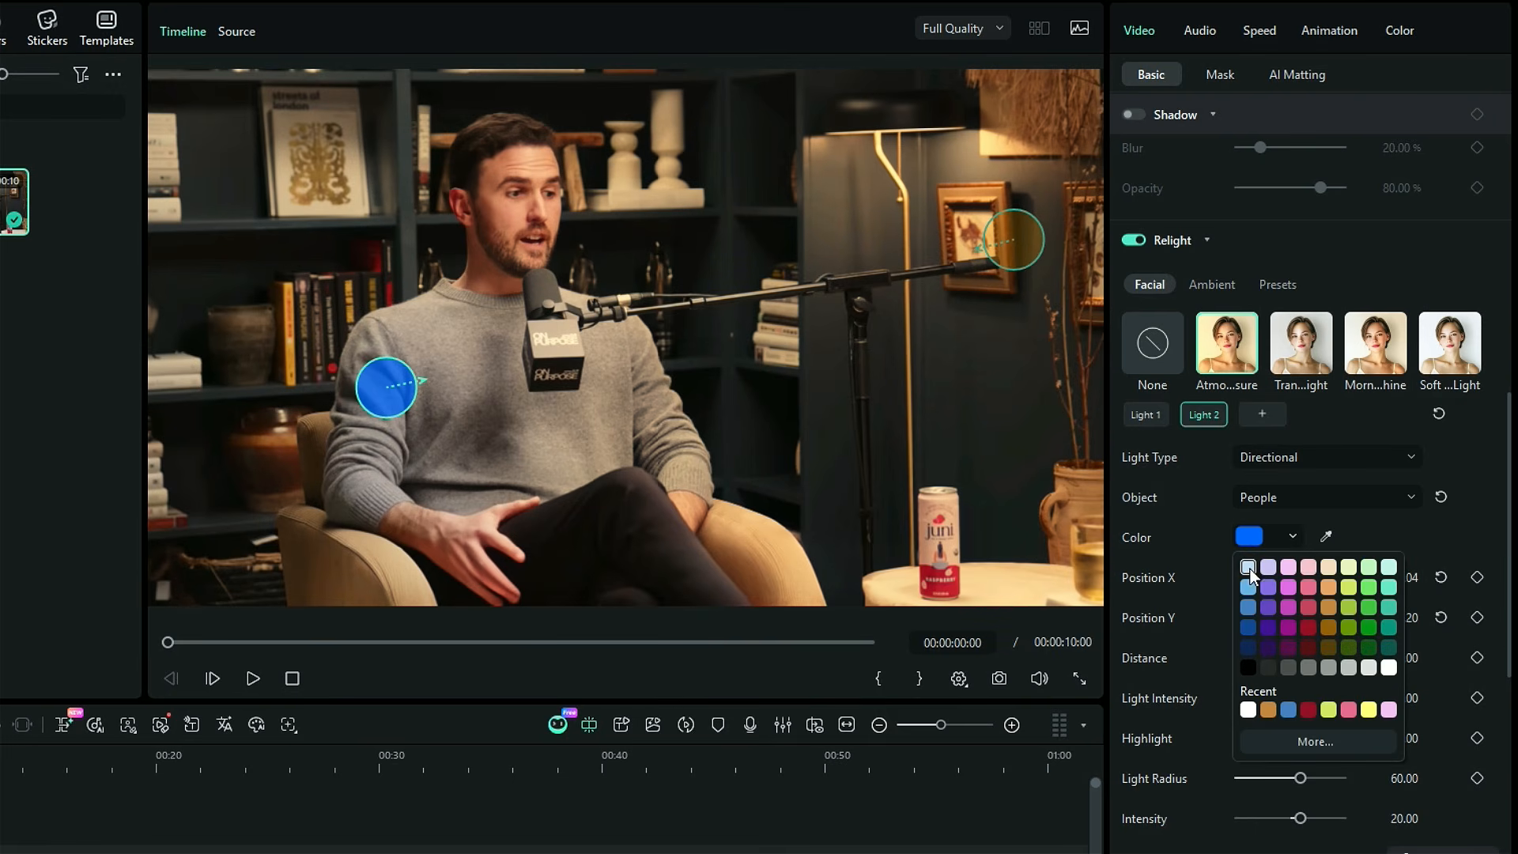
{"action": "left_click", "coordinate": [1247, 567]}
Set Light 2 to position X -28, Y -6, distance 66, light intensity 27, highlight 46, radius 55 and intensity 46, and open Light 1's settings
{"action": "left_click_drag", "start_coordinate": [1301, 579], "coordinate": [1273, 701]}
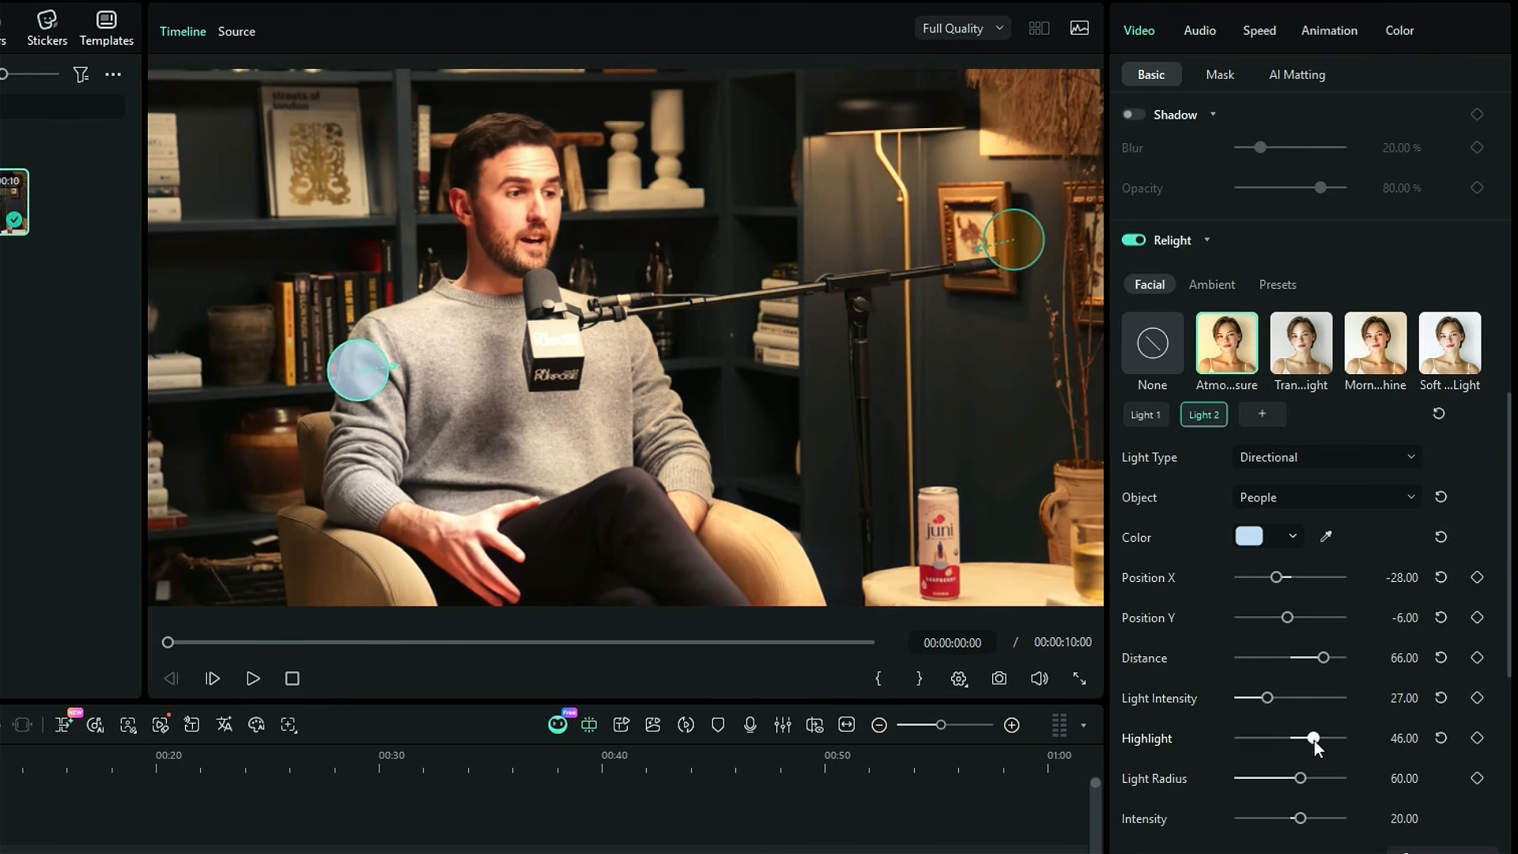
{"action": "left_click_drag", "start_coordinate": [1340, 778], "coordinate": [1315, 822]}
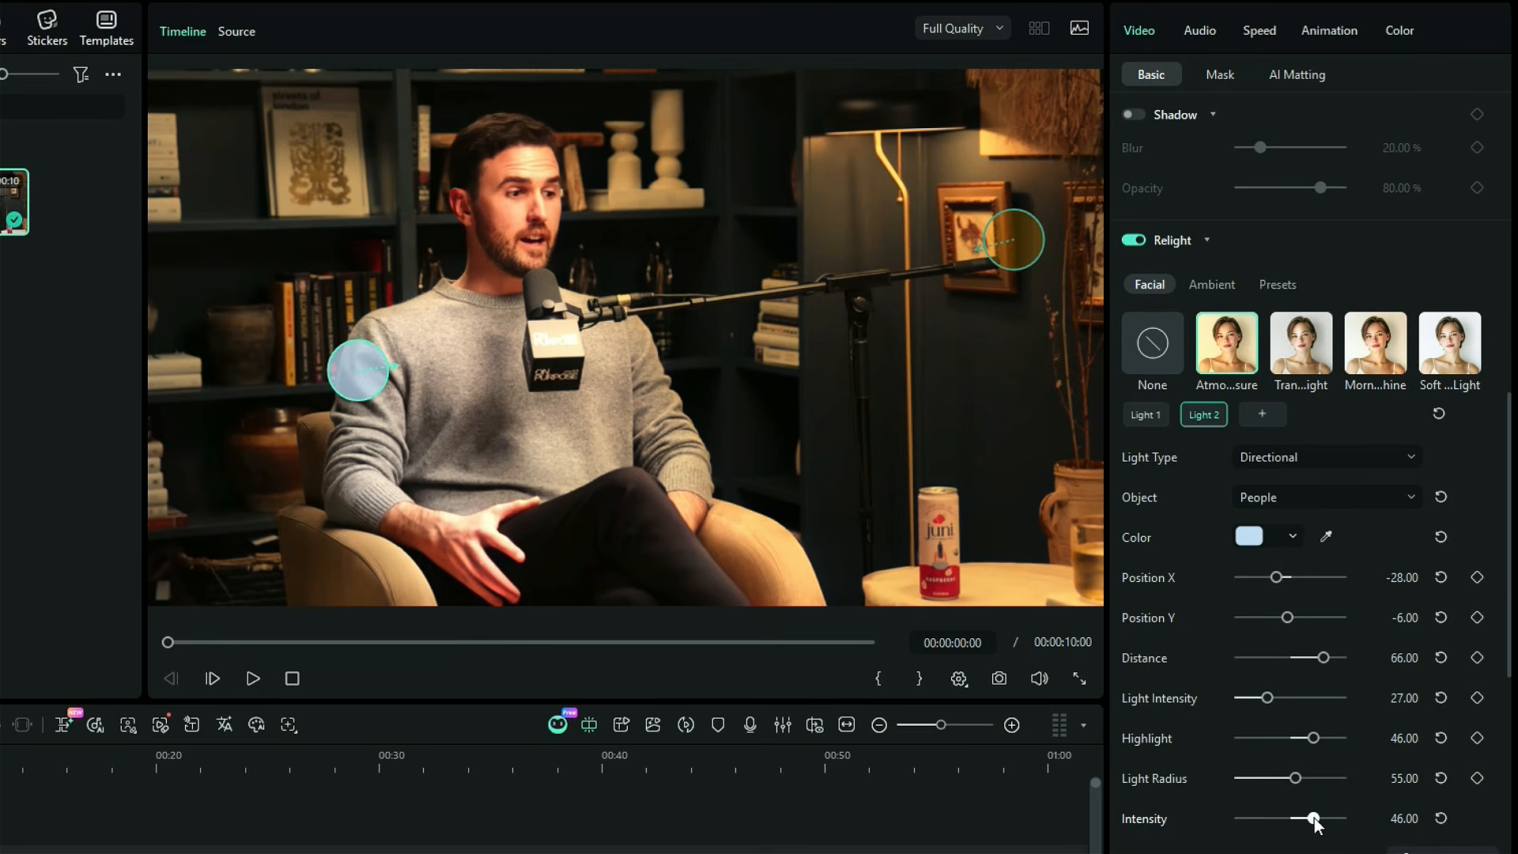
{"action": "left_click", "coordinate": [1140, 424]}
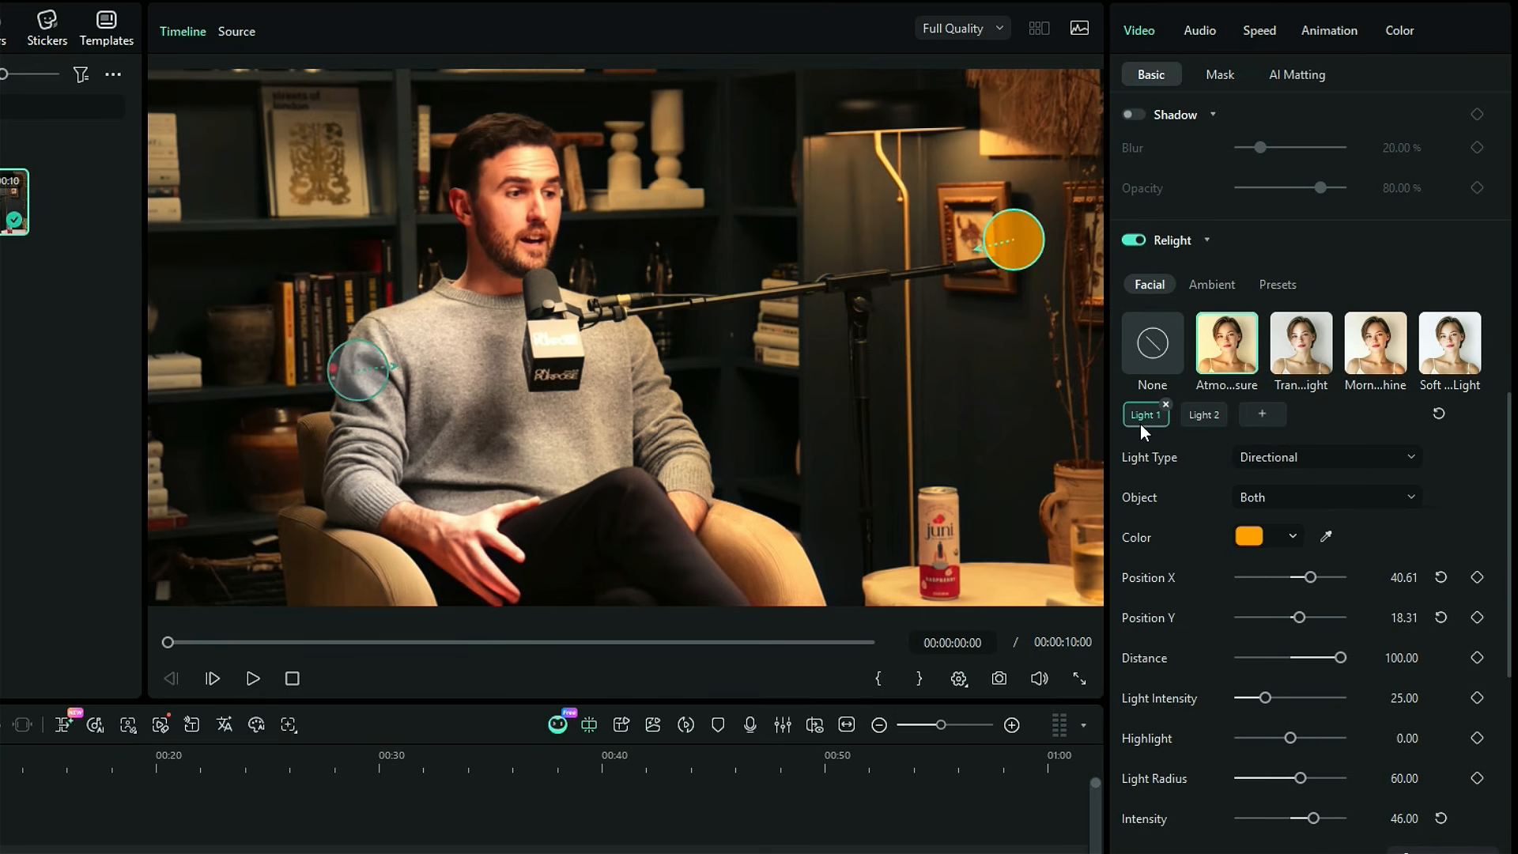